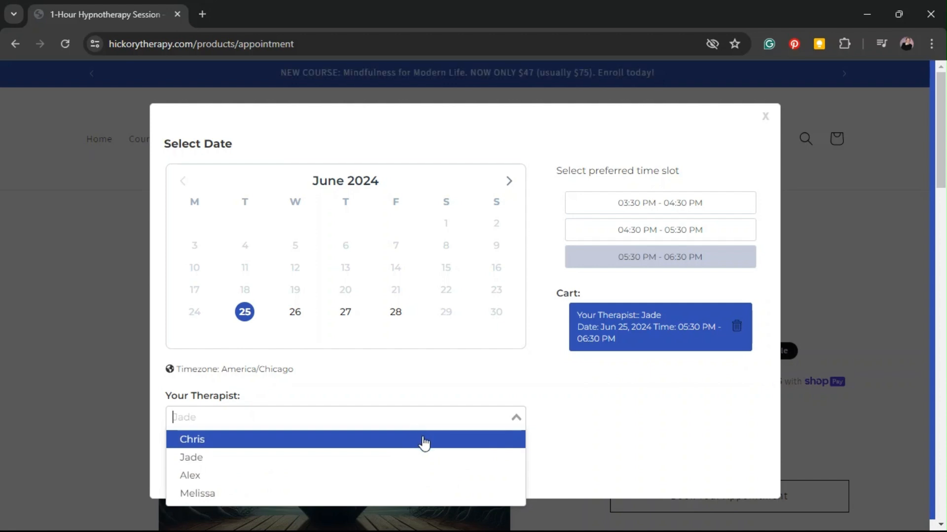
Choose the first listed therapist in the appointment popup, close it, and reopen the booking popup to examine the Your Therapist option
click(424, 439)
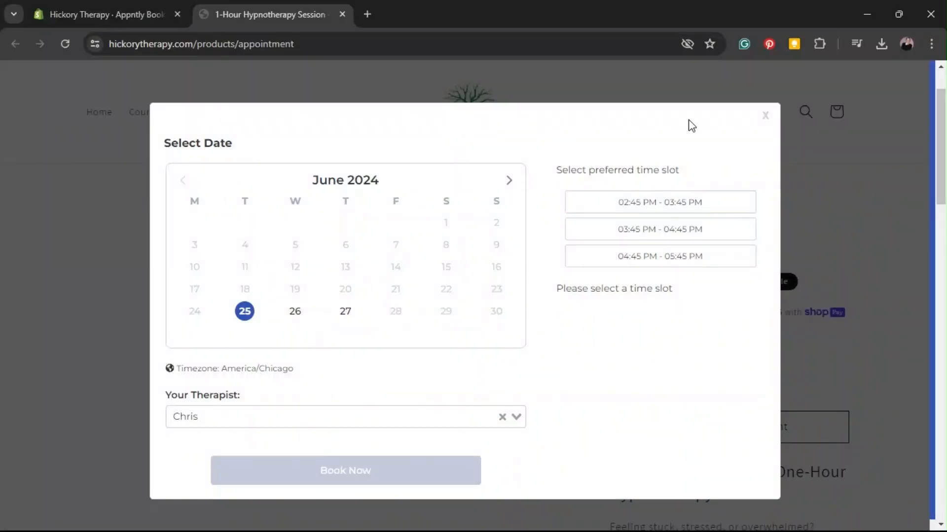
click(765, 117)
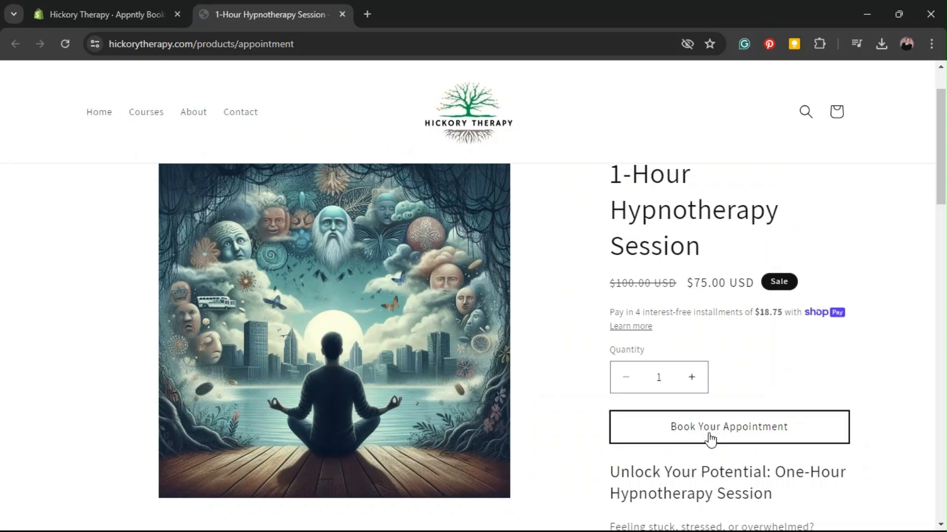
click(710, 437)
drag(165, 397, 272, 391)
click(332, 395)
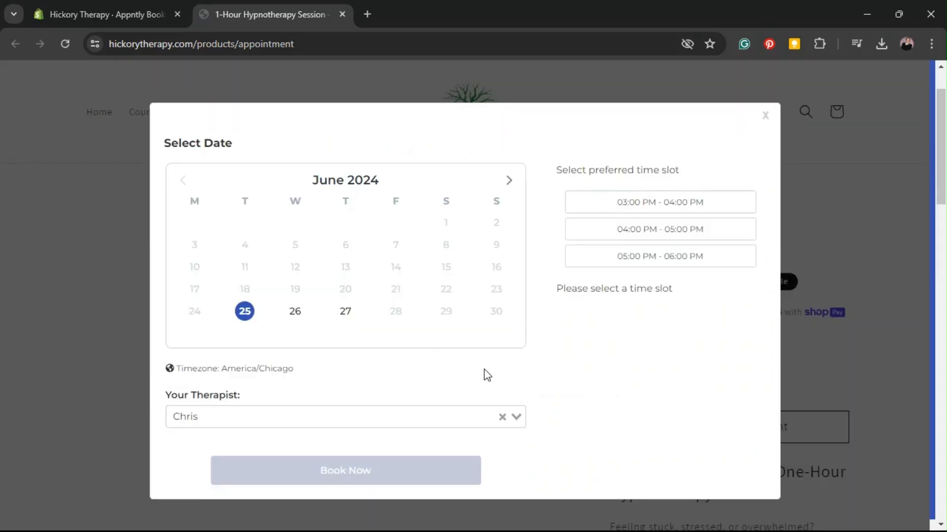
Select the last listed therapist and the 06:00 PM - 07:00 PM time slot on June 25
click(518, 419)
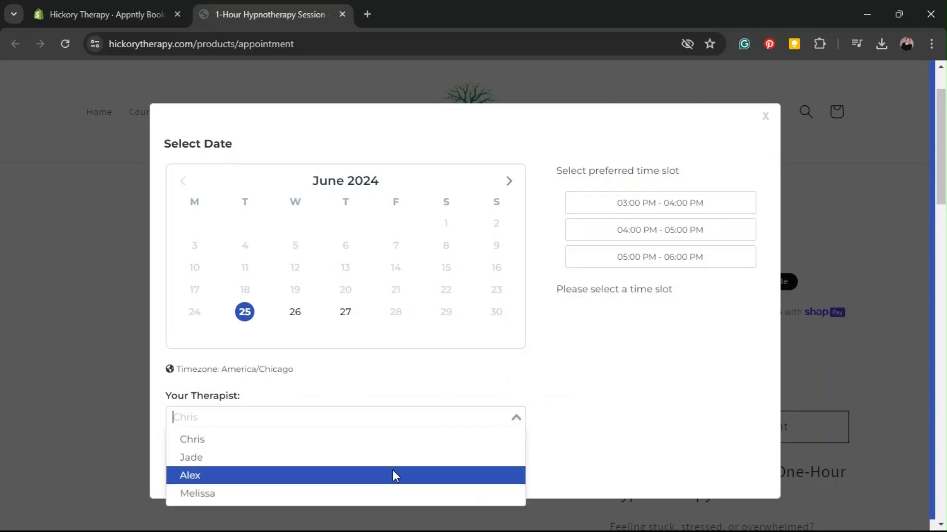
click(388, 494)
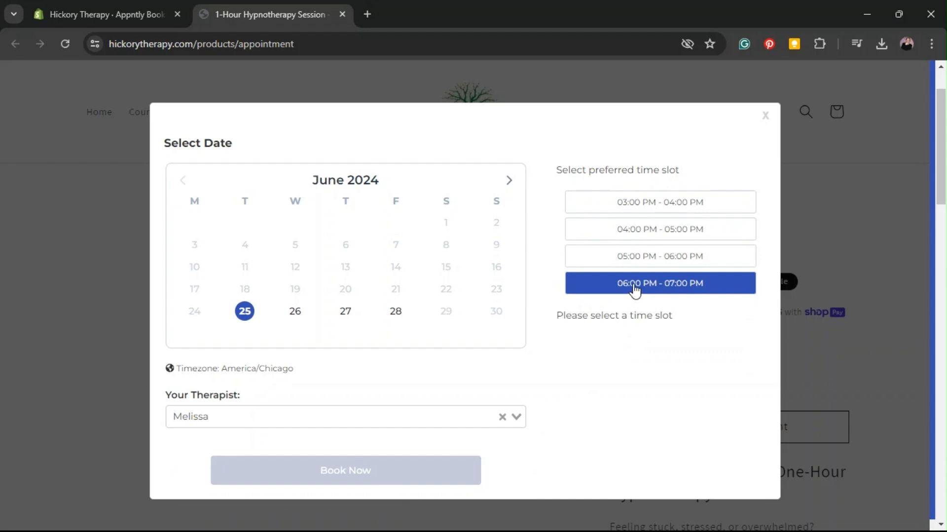
click(634, 290)
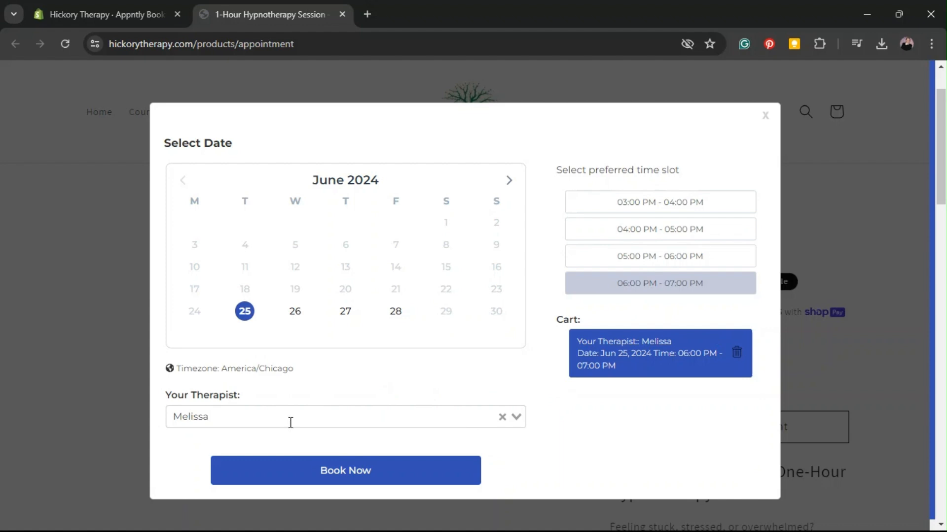
Examine the Your Therapist label and switch the selection back to the first listed therapist
drag(166, 396, 247, 395)
click(278, 397)
click(515, 414)
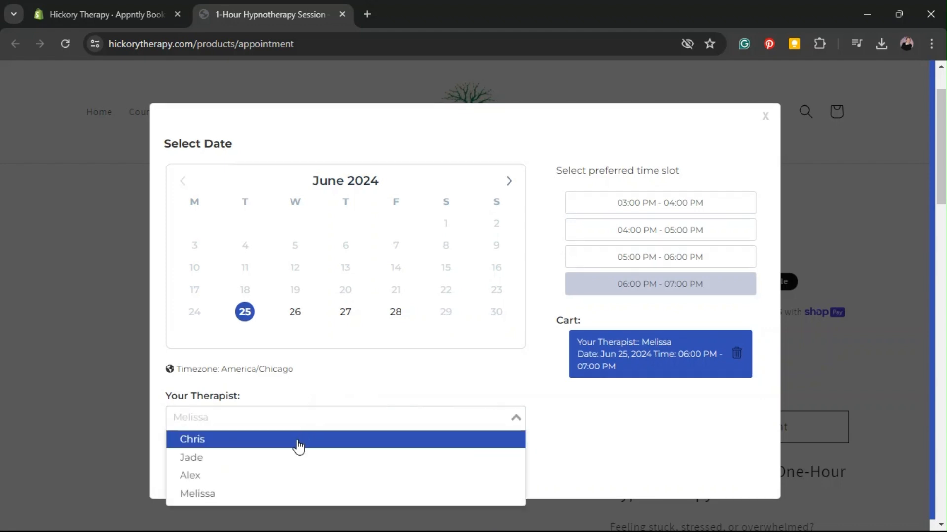
click(299, 447)
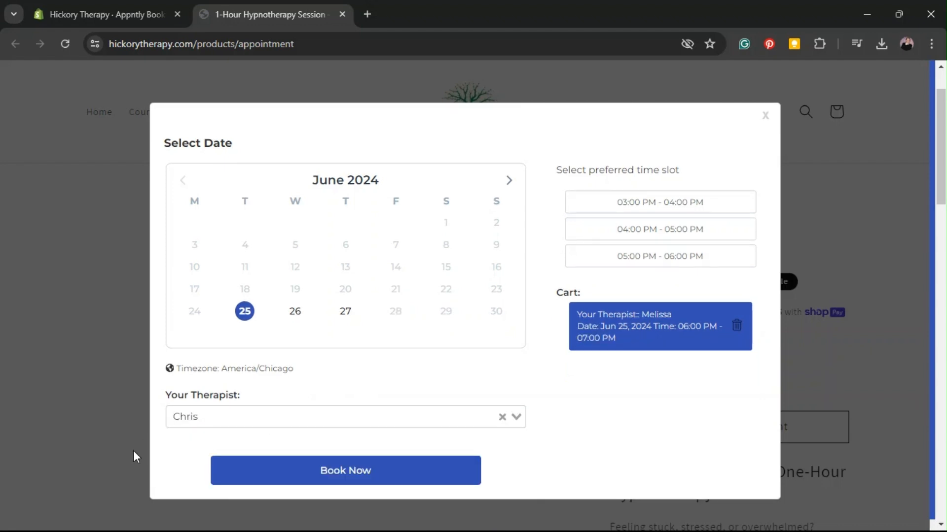
Switch to the Shopify admin and examine the Select Team Member Text entry in the Appntly Booking widget settings
click(120, 1)
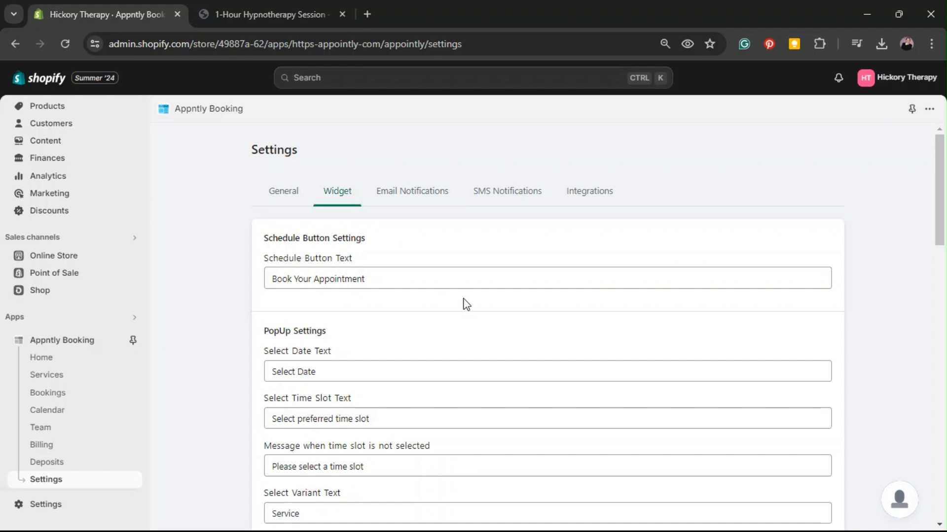
scroll(473, 270, down, 4)
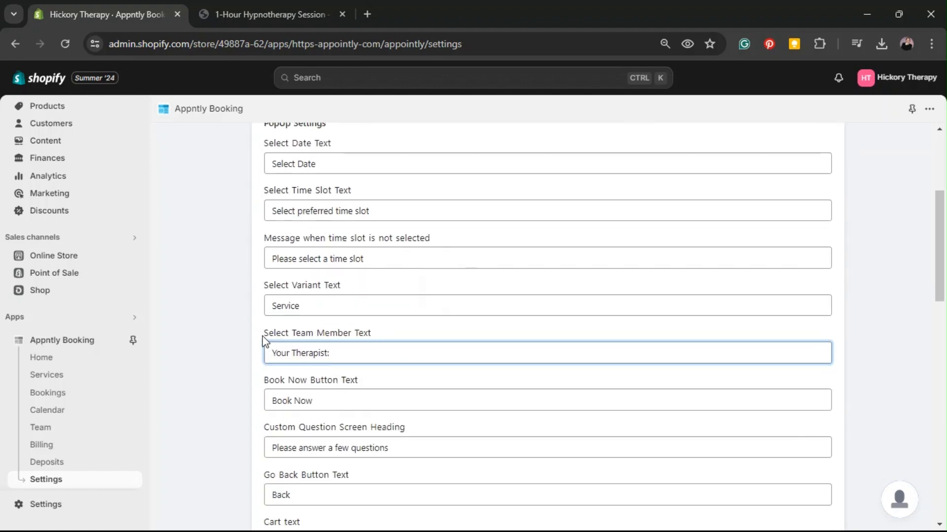
drag(264, 331, 414, 342)
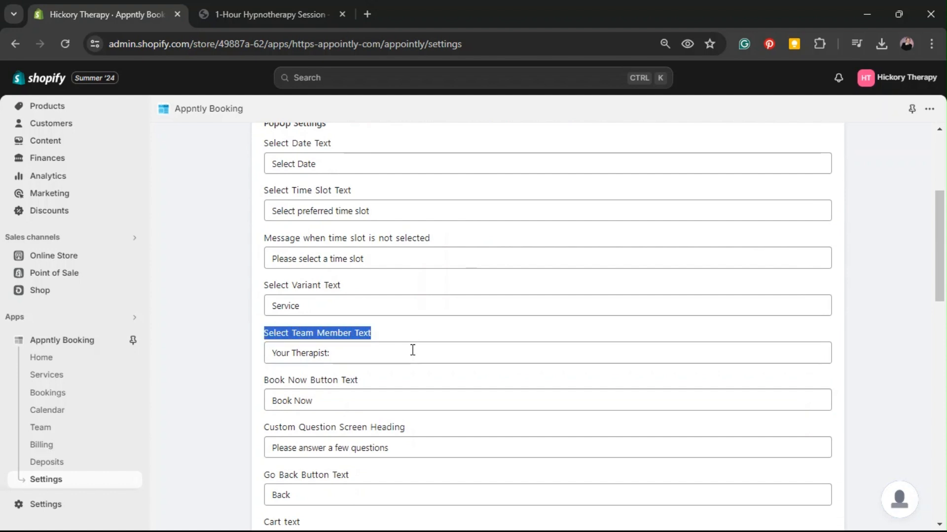
click(413, 350)
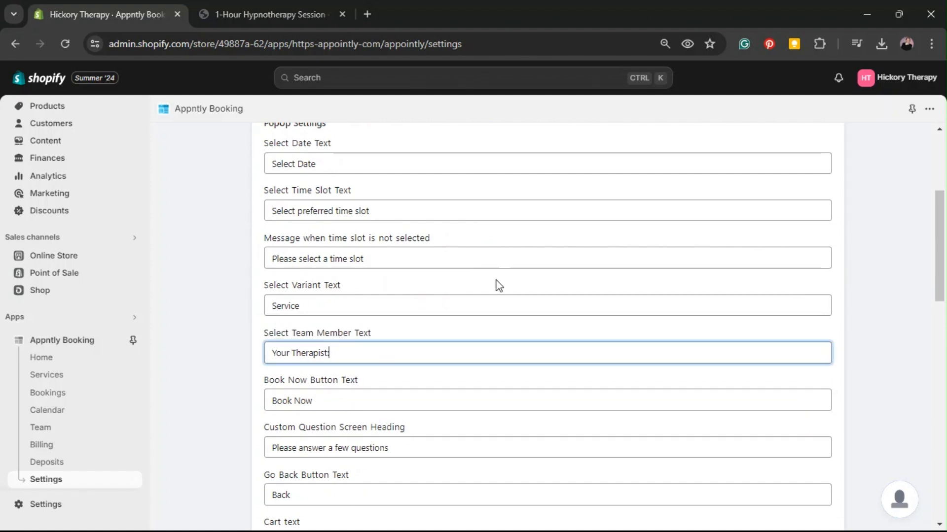
scroll(478, 274, up, 3)
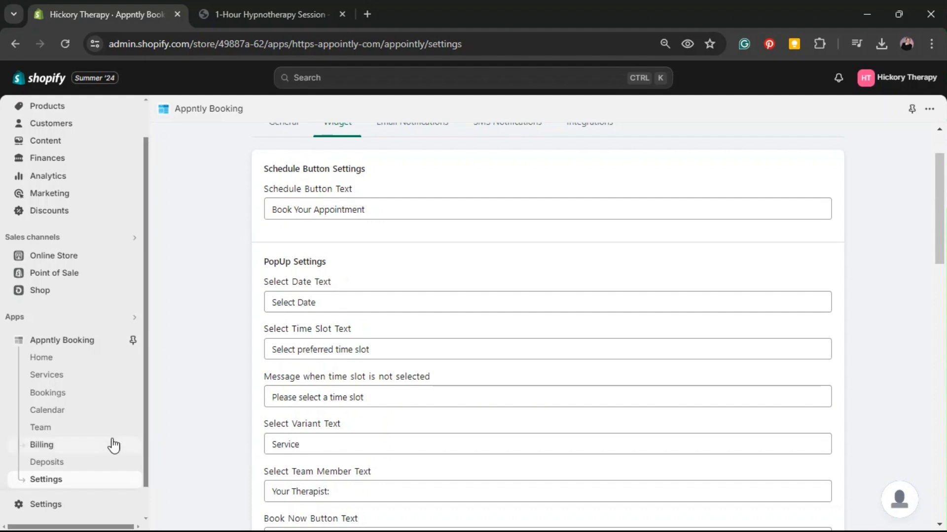
Open the team member list, view the blank form for adding a team member, and return to the list
click(40, 428)
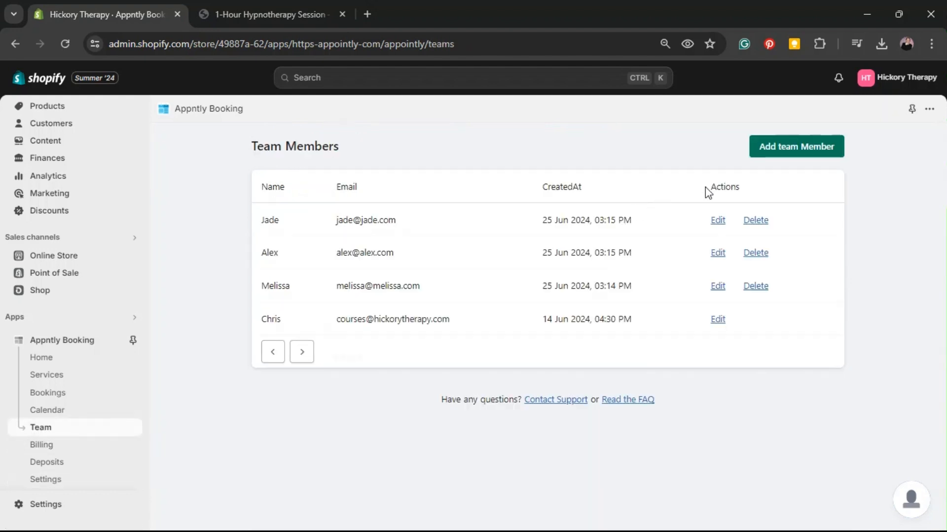
click(828, 143)
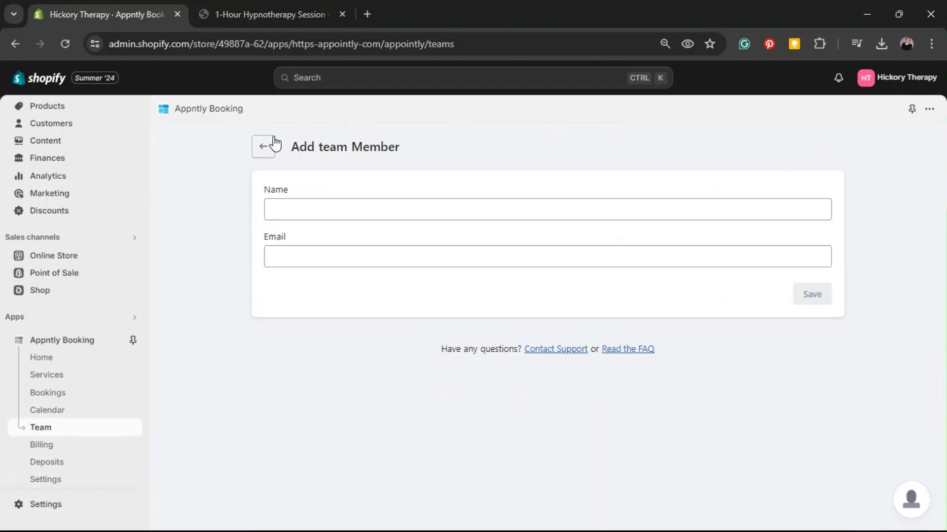
click(262, 148)
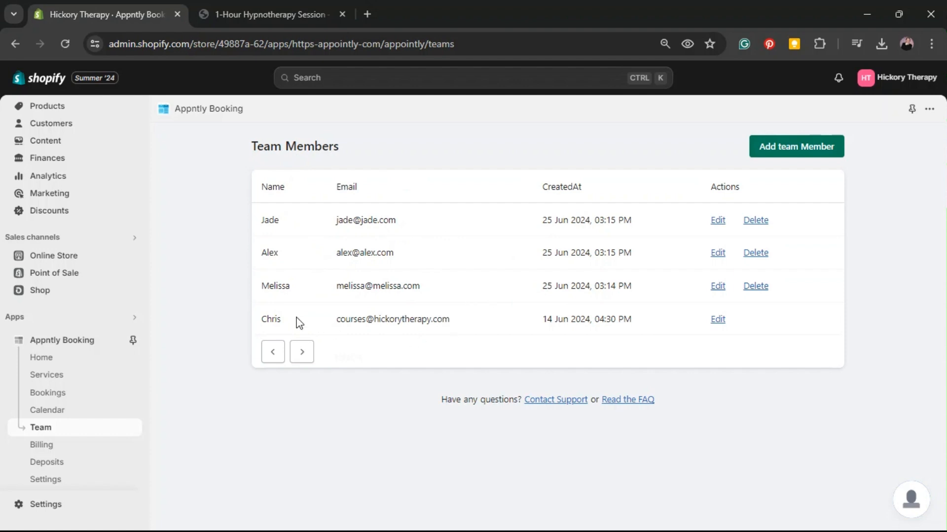
Examine the store's default team member entry and the e-mails of the added members in the list
drag(262, 315, 826, 321)
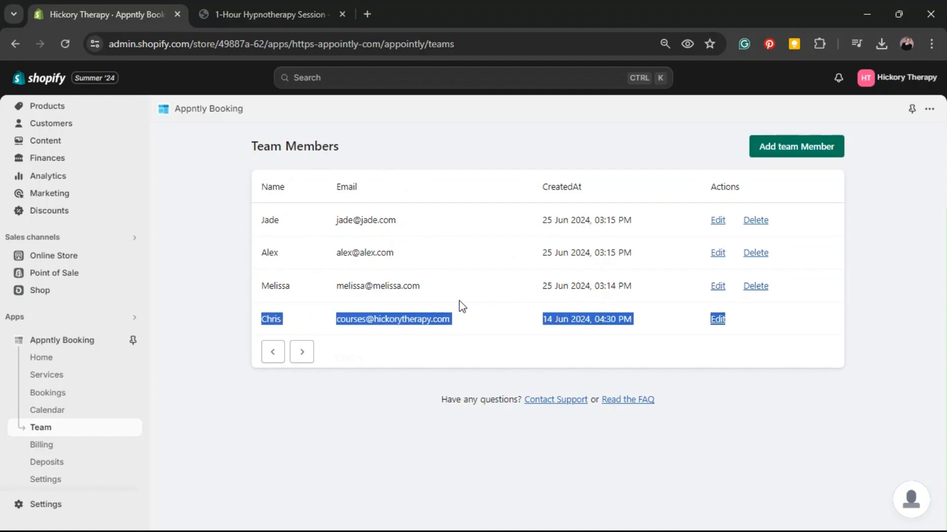
click(312, 290)
drag(336, 221, 395, 255)
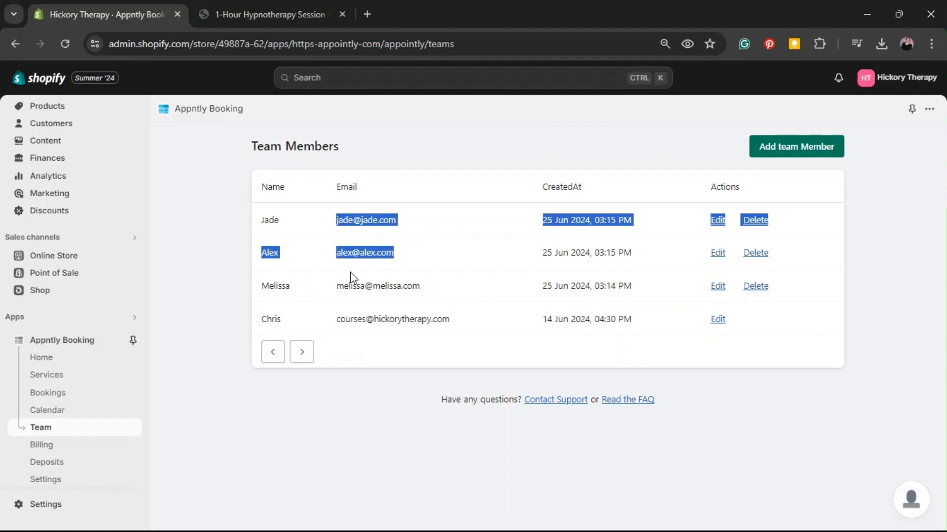
click(435, 354)
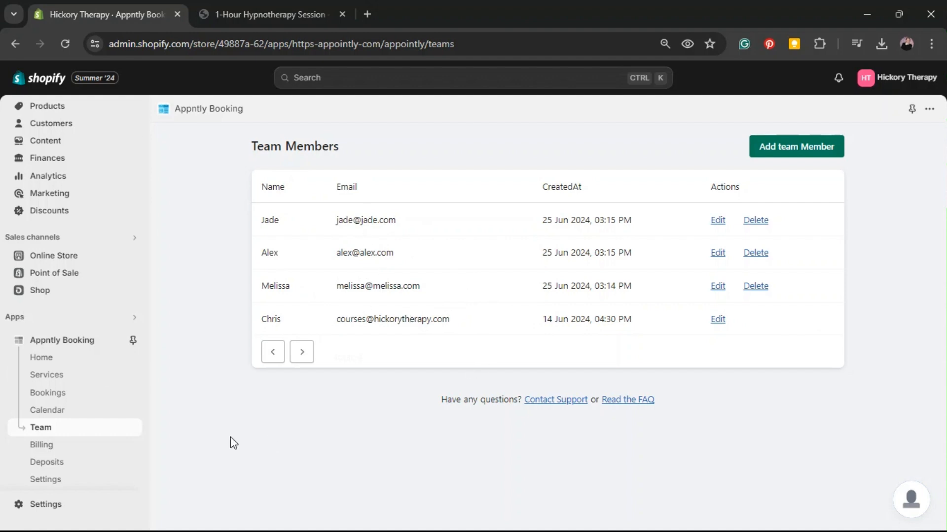
Open the 1-Hour Hypnotherapy Session service for editing and expand its Default Title settings
click(102, 381)
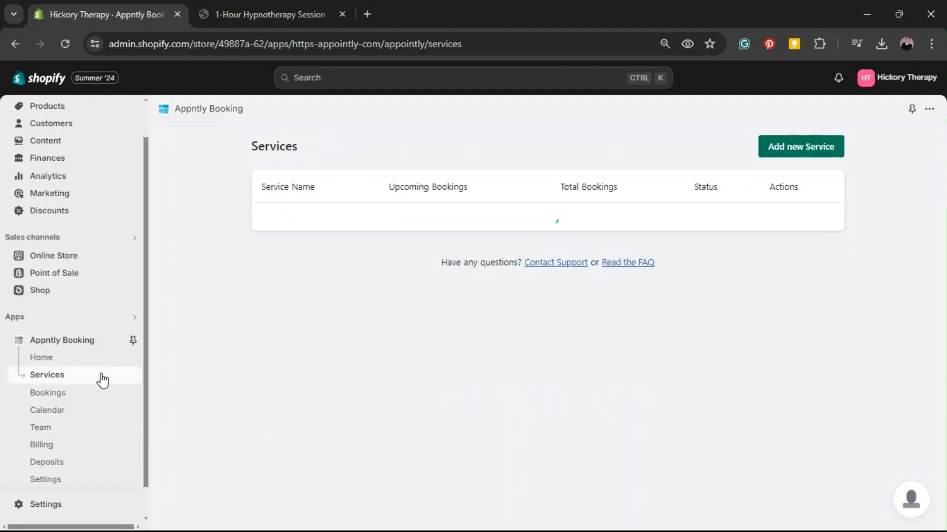
click(746, 221)
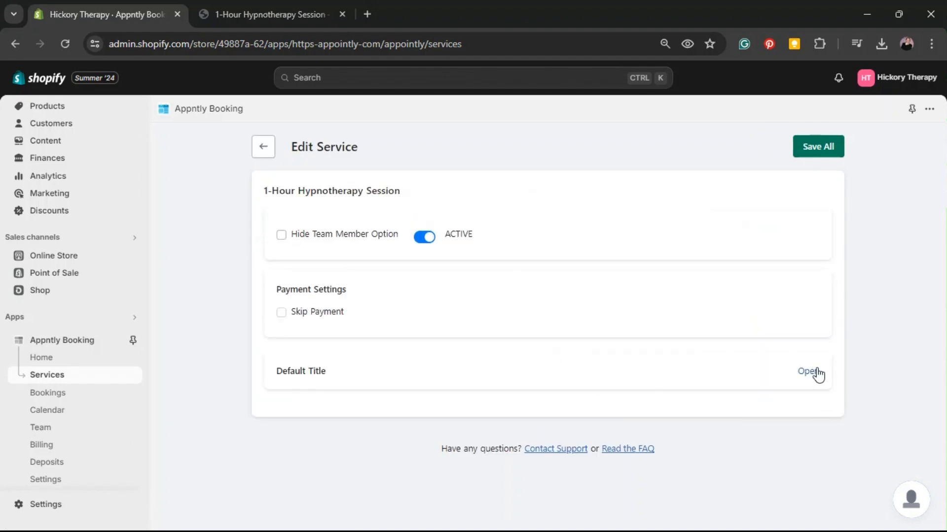
click(809, 372)
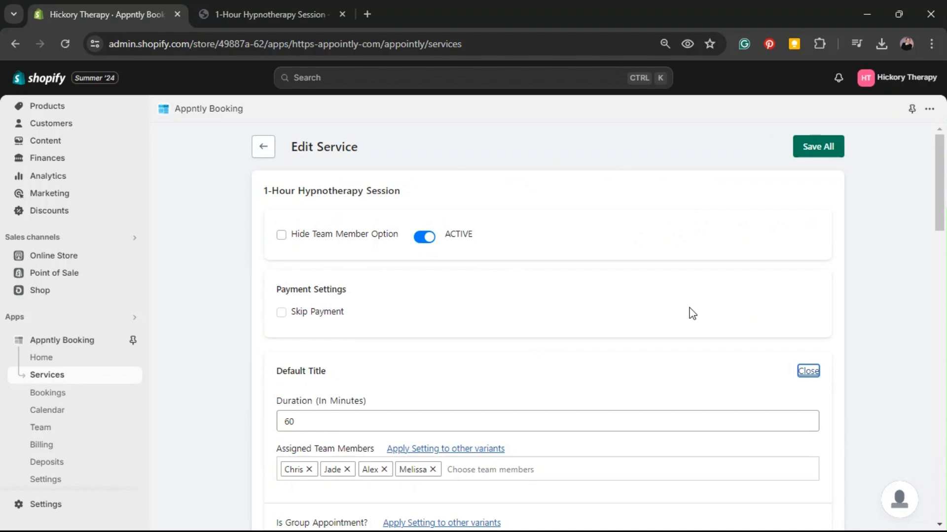
Remove every assigned team member except the first from the hypnotherapy service and save the service
scroll(690, 313, down, 3)
click(347, 331)
click(347, 330)
click(358, 331)
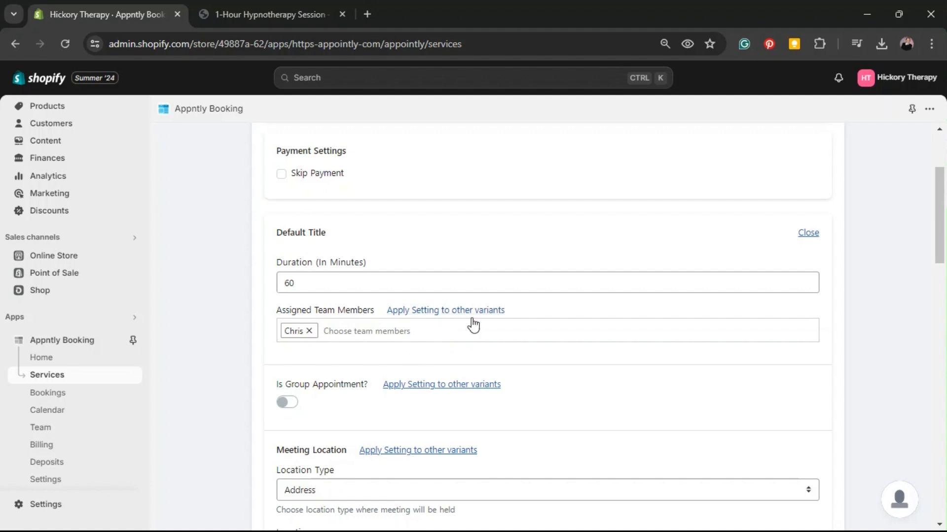
scroll(822, 368, up, 3)
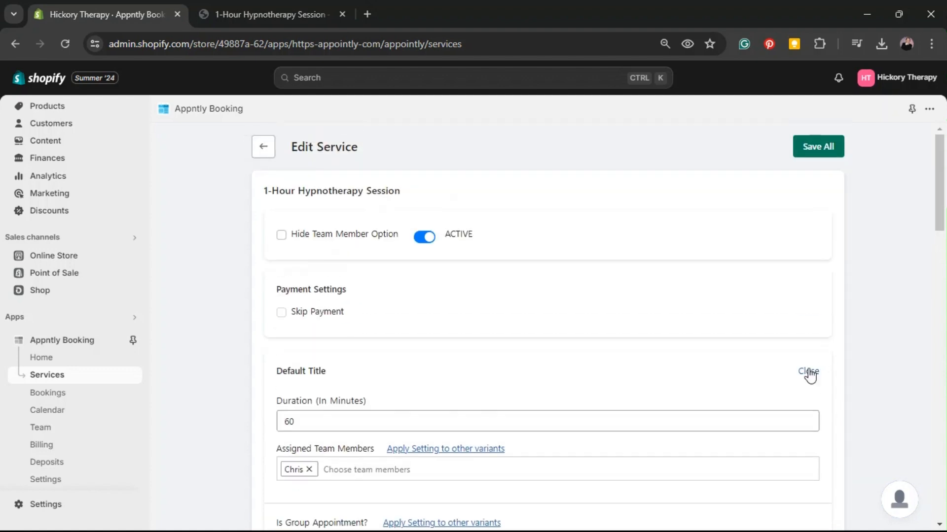
click(811, 146)
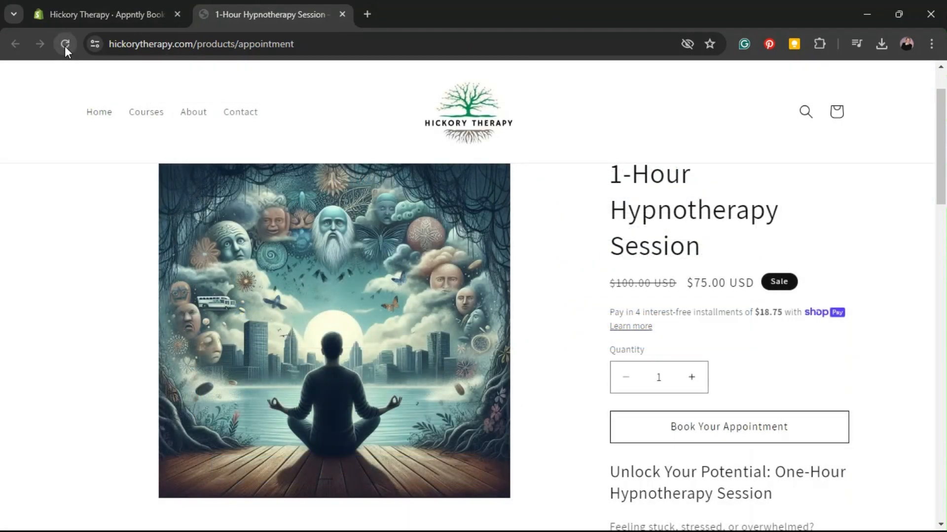
Reload the hypnotherapy product page on the storefront, open the booking popup and check which therapists are offered
click(65, 44)
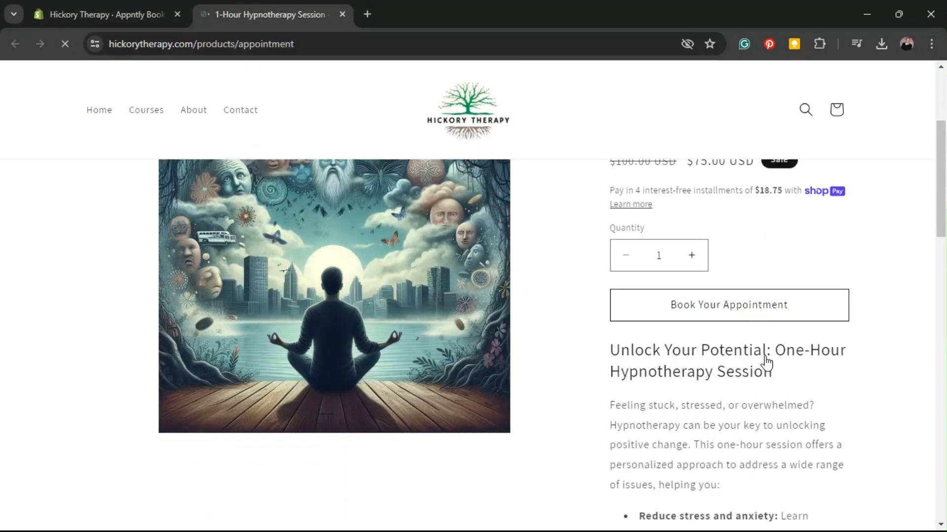
click(732, 308)
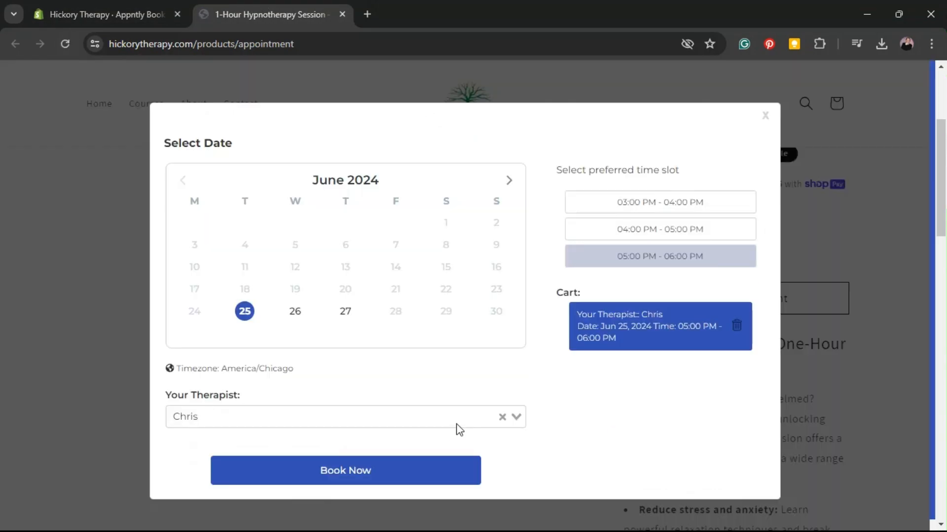
click(456, 416)
click(241, 444)
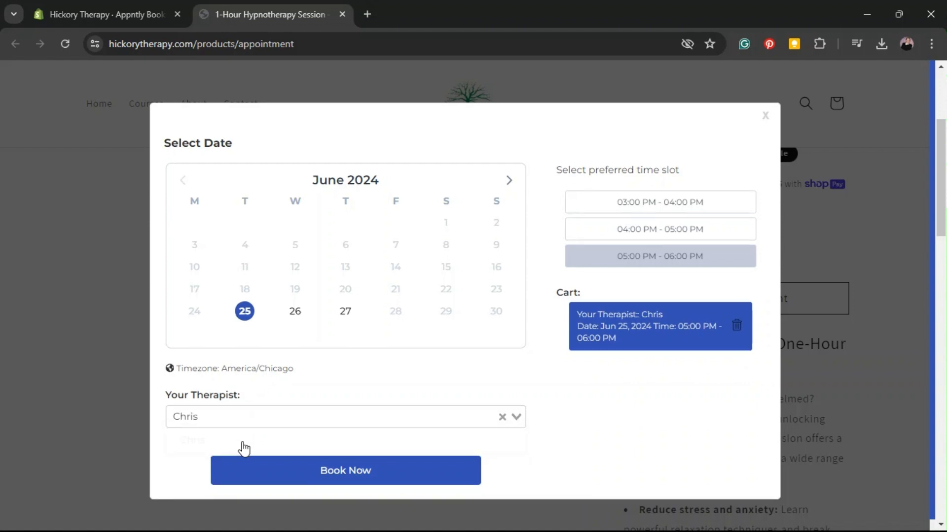
click(261, 423)
click(182, 443)
In the Shopify admin, assign the three remaining team members to the hypnotherapy service again and save it
click(142, 9)
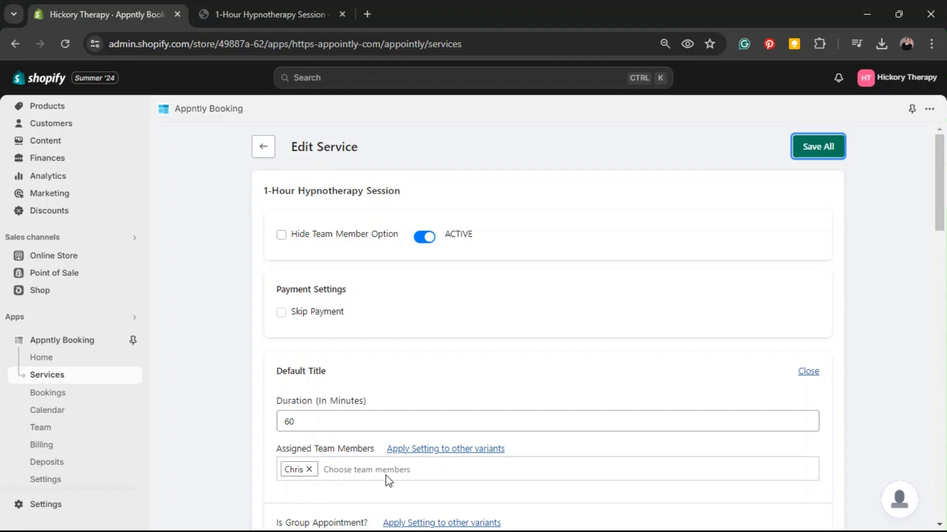
click(393, 469)
click(387, 490)
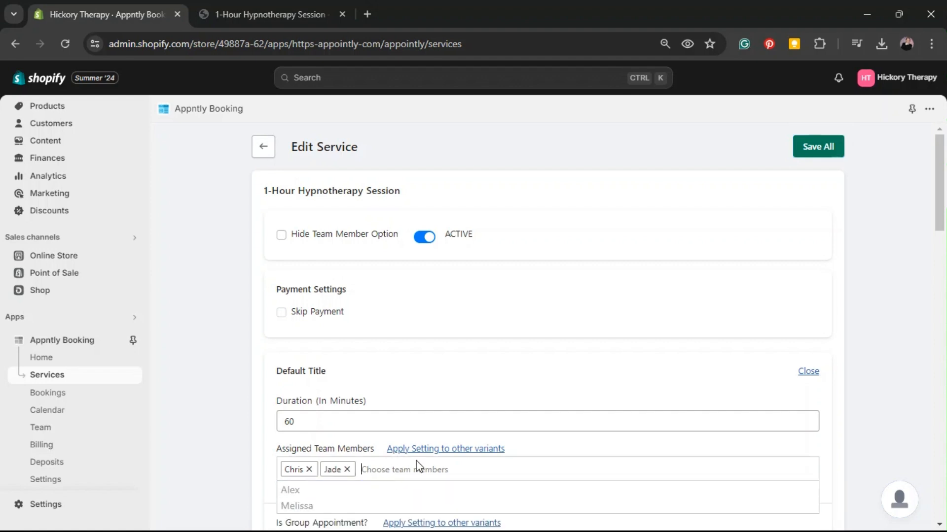
click(391, 490)
click(393, 493)
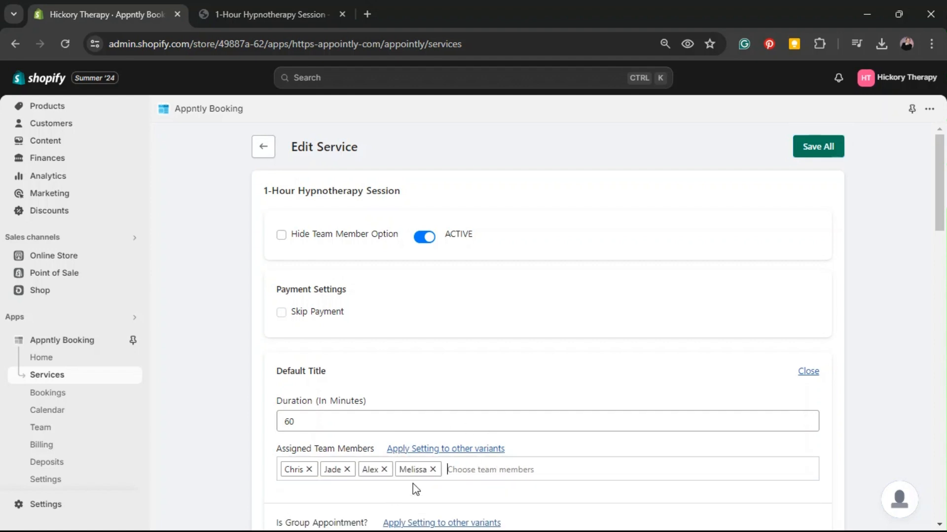
click(810, 149)
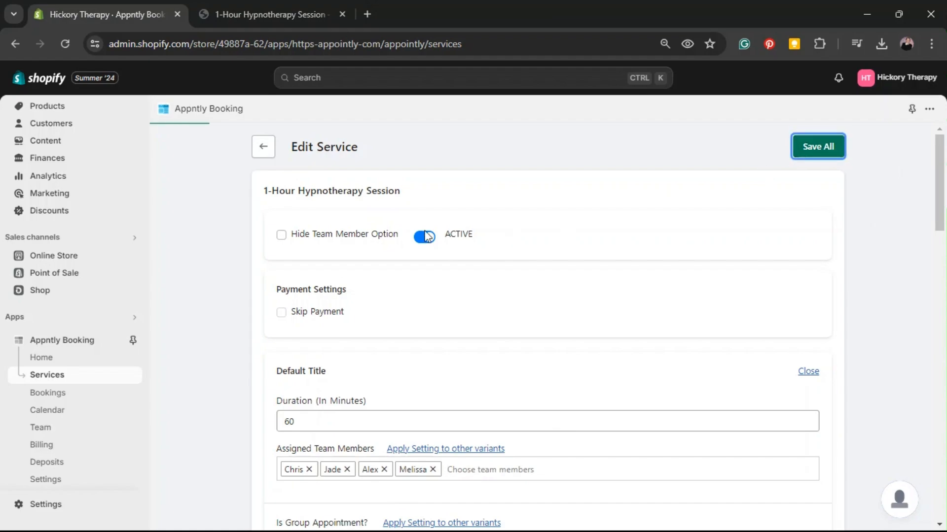
Refresh the storefront product page, bring up the appointment popup and expand the Your Therapist list to verify the assigned members
click(271, 15)
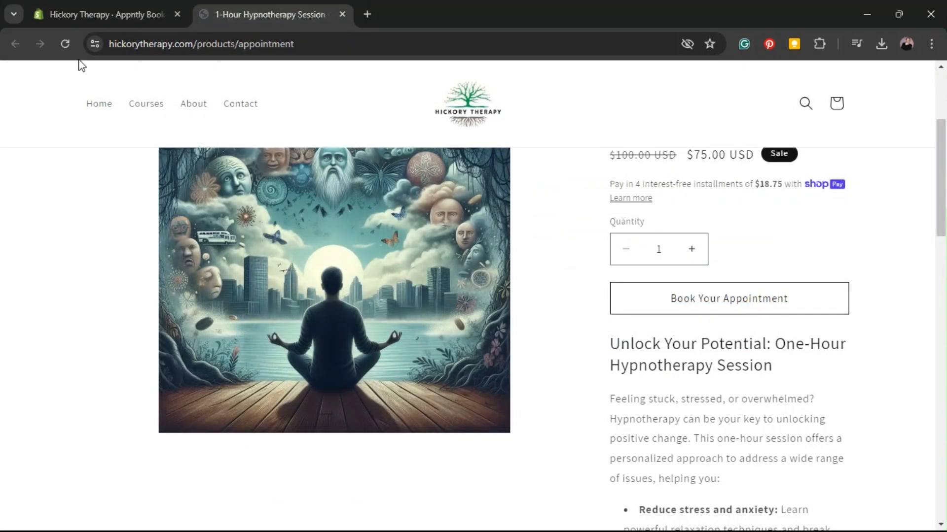
click(64, 44)
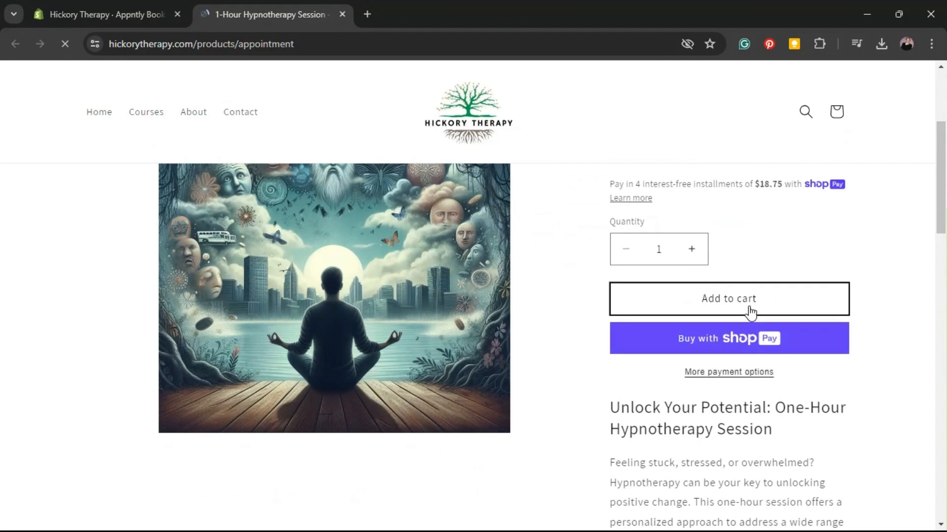
click(713, 298)
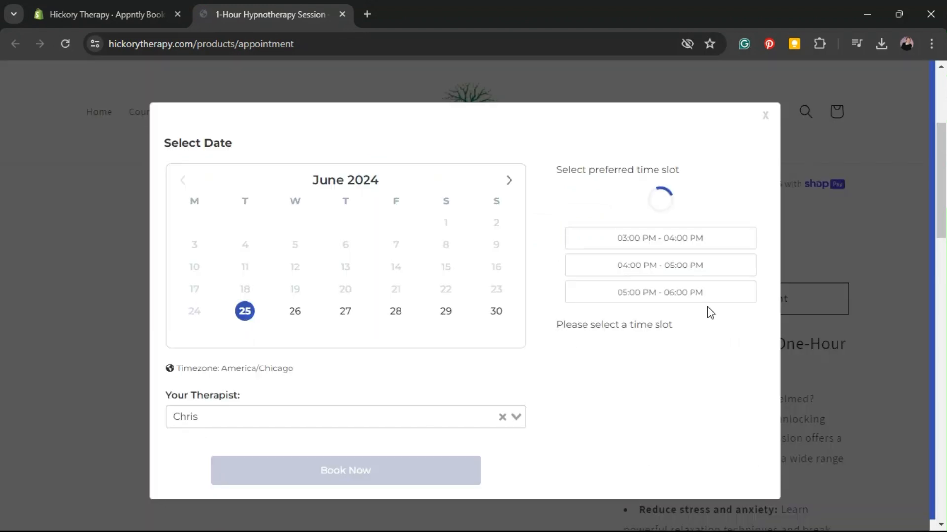
click(433, 416)
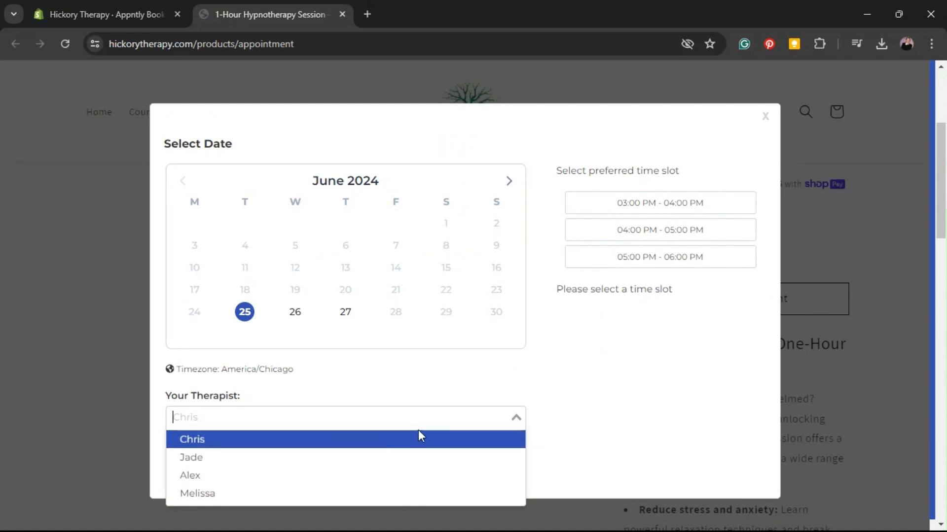
Choose the second therapist in the booking popup and select the 06:00 PM - 07:00 PM time slot
click(419, 461)
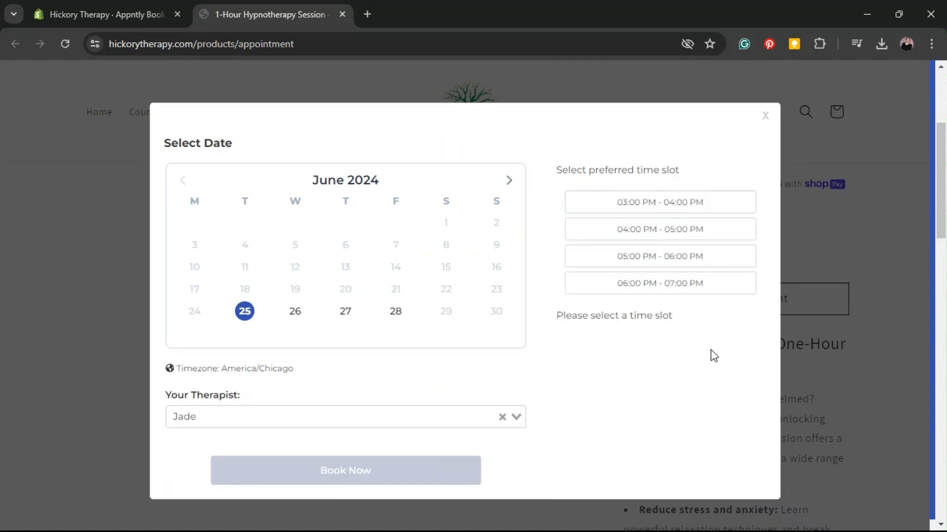
click(724, 281)
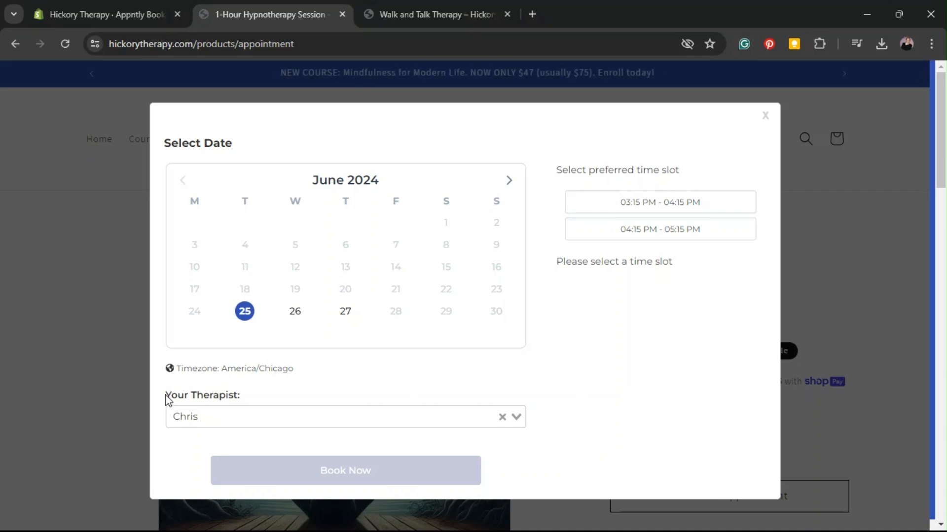
Expand the Your Therapist list in the hypnotherapy booking popup to check its options, and keep the only one listed
drag(174, 394, 301, 377)
click(312, 416)
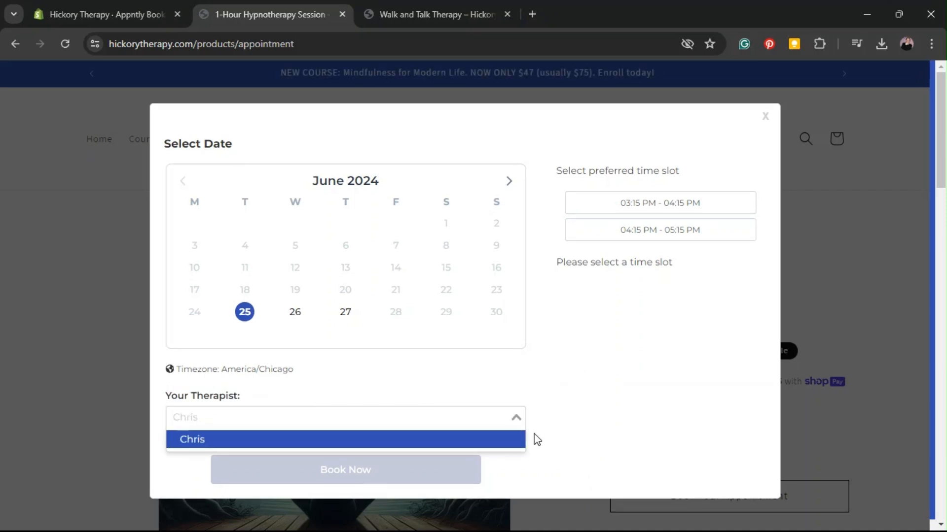
click(194, 444)
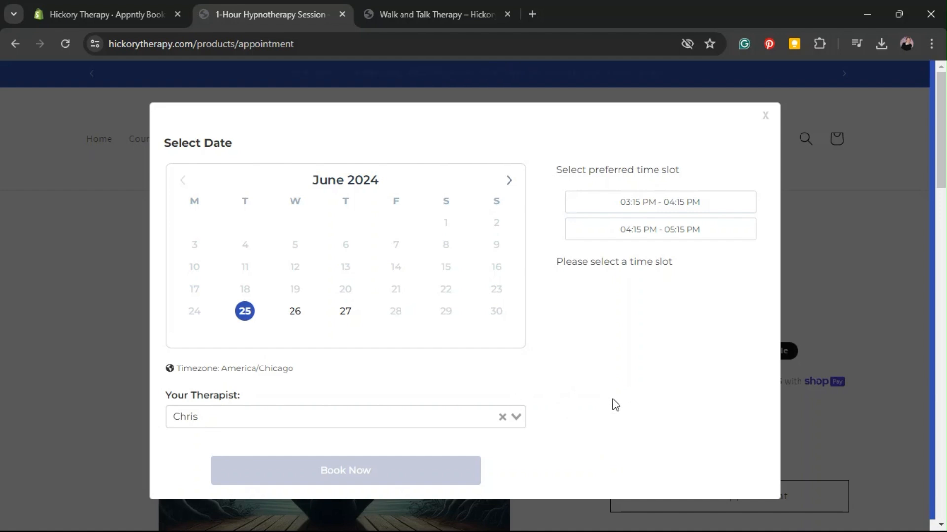
In the Shopify admin, enable Hide Team Member Option for the 1-Hour Hypnotherapy Session and save the service
click(108, 1)
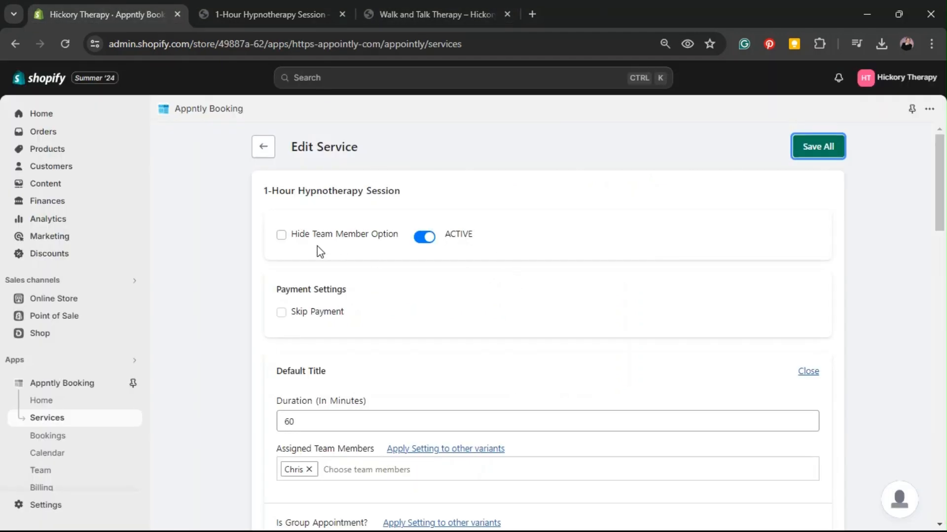
click(282, 237)
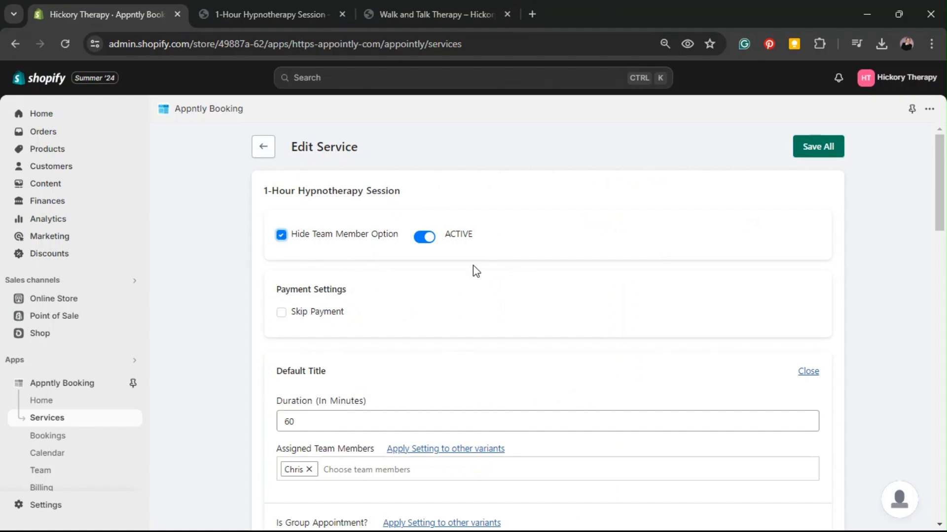
click(834, 150)
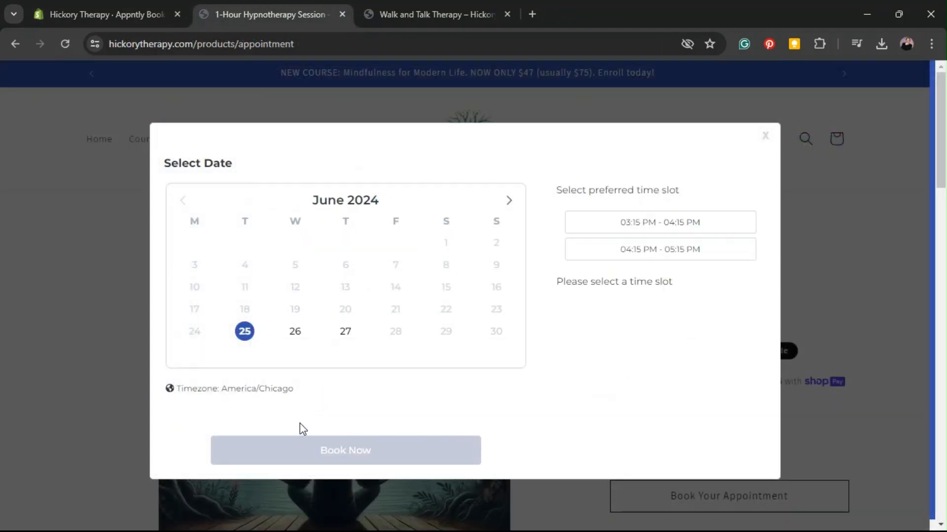
Inspect the therapist area of the storefront booking popup and expand the Your Therapist list to review the selectable members
drag(176, 409, 450, 407)
click(513, 410)
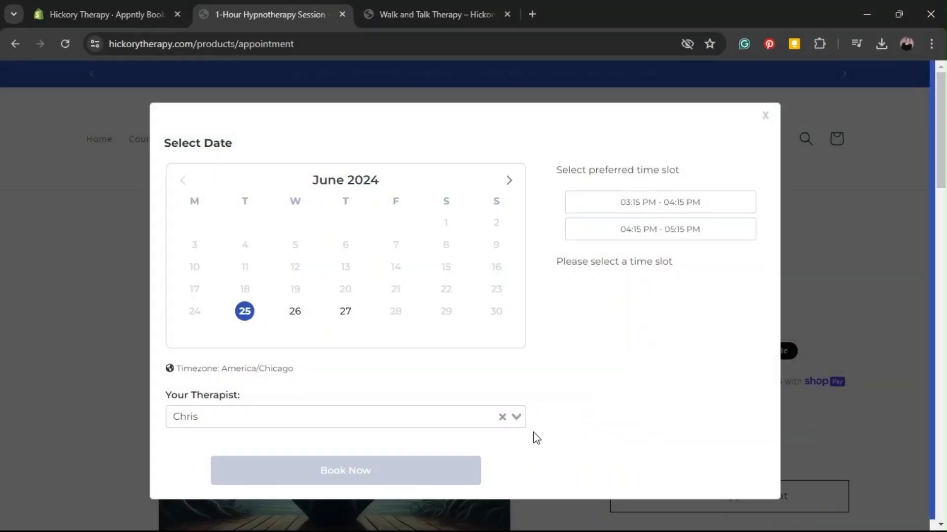
click(517, 417)
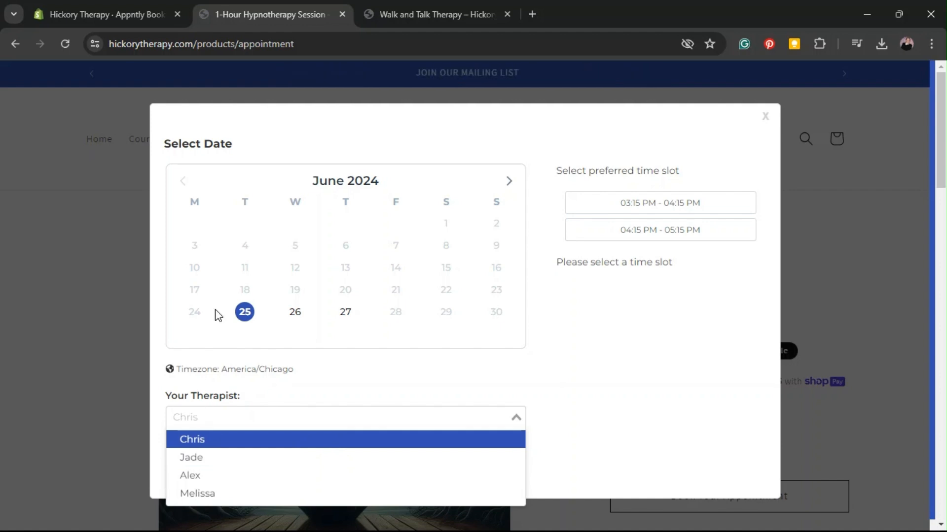
click(371, 383)
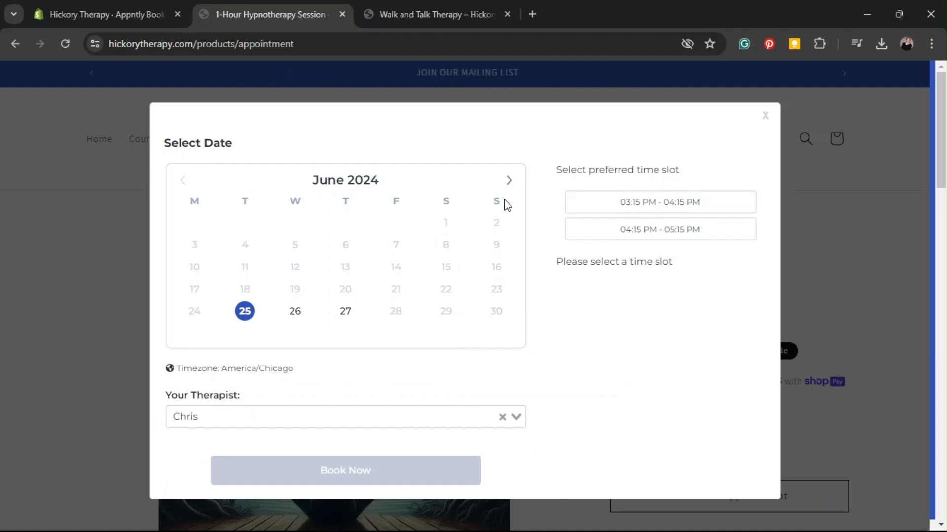
Return to the Shopify admin, open the Appntly support chat, read the earlier messages about the service dropdown, and close the chat
click(143, 2)
click(913, 510)
scroll(838, 368, down, 5)
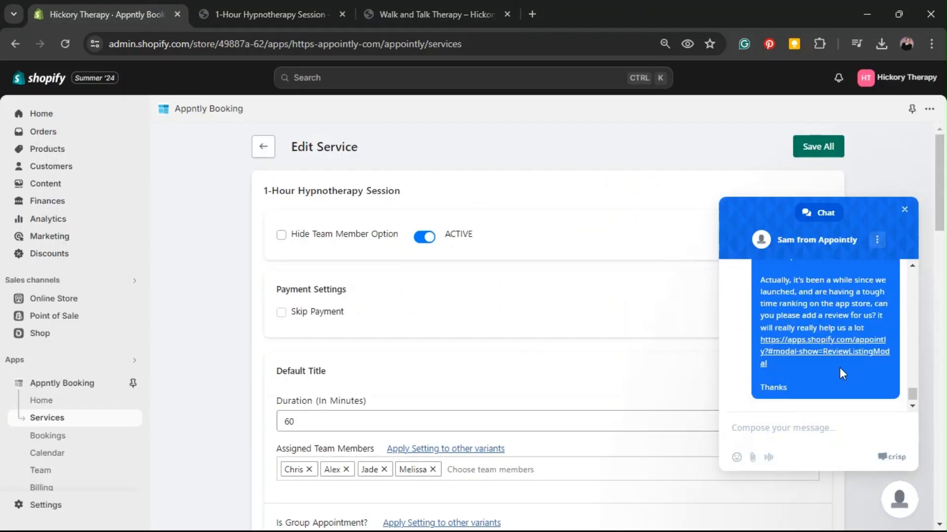
scroll(825, 351, up, 5)
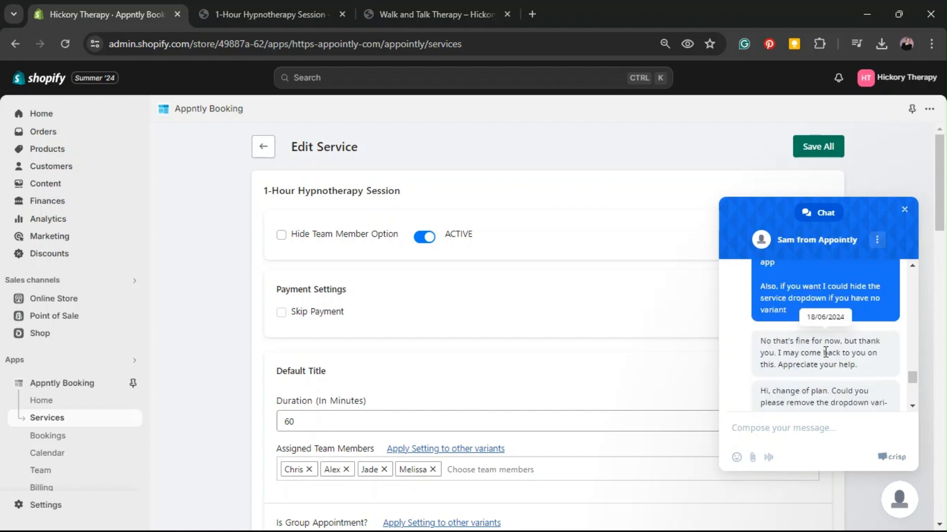
drag(769, 297, 848, 310)
click(839, 313)
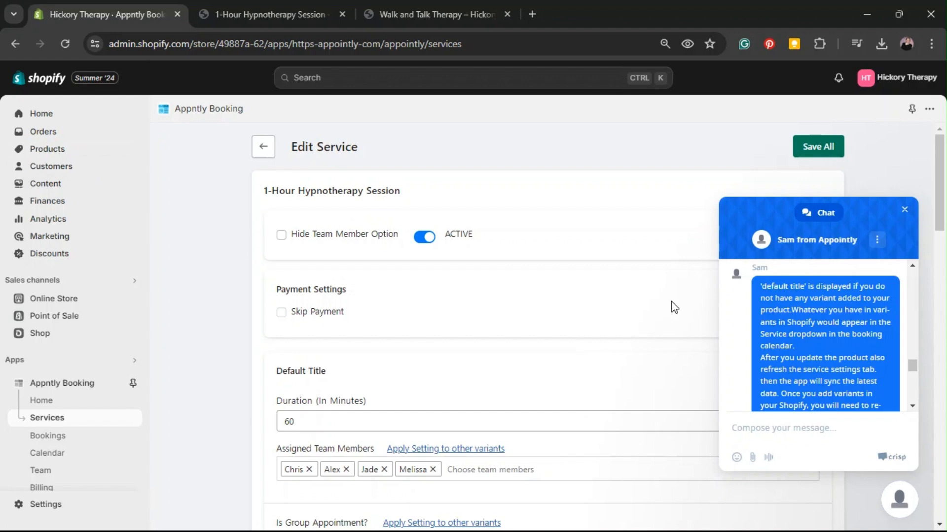
click(905, 212)
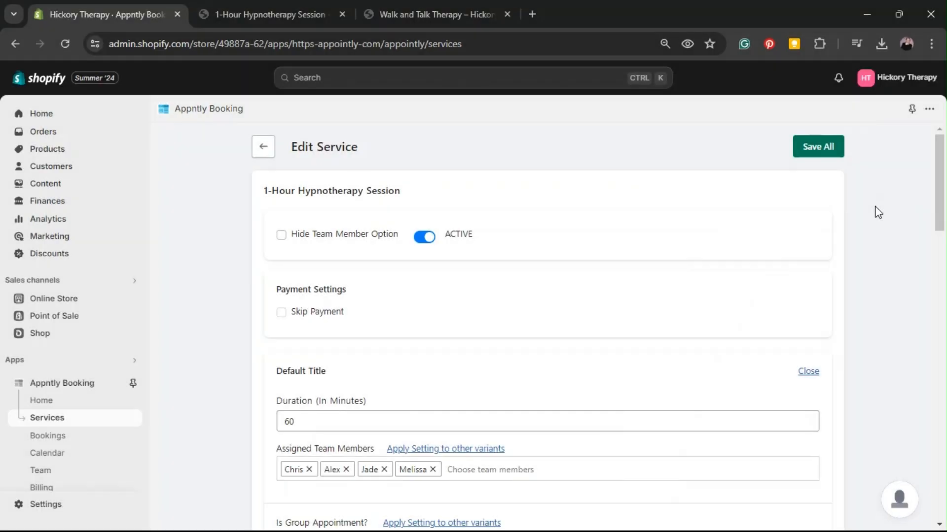